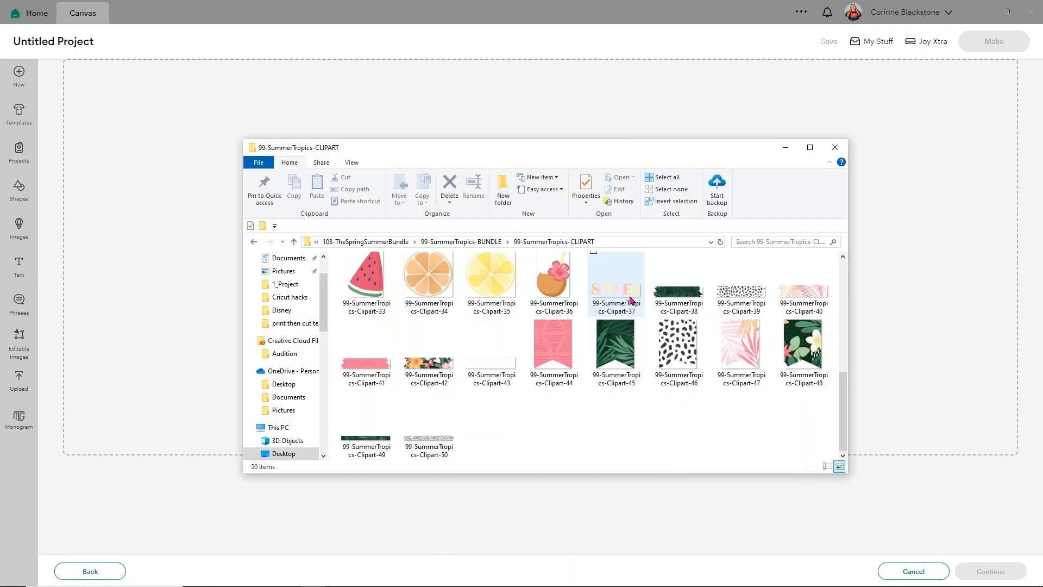
Step: Load the watermelon popsicle clipart, 99-SummerTropics-Clipart-25, from the clipart folder into the image upload
scroll(516, 334, "up", 5)
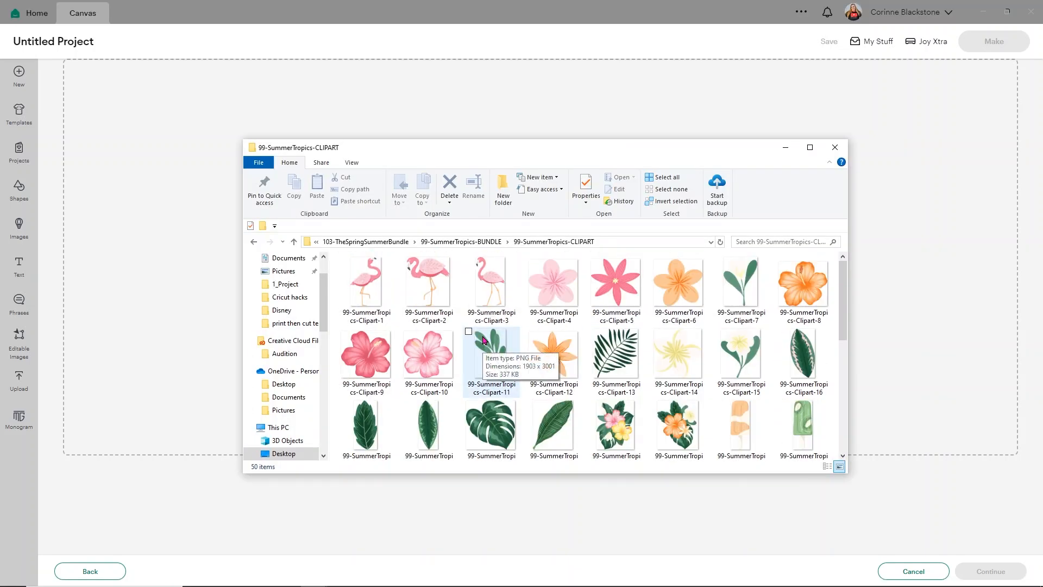
scroll(485, 340, "down", 1)
scroll(485, 340, "down", 3)
scroll(424, 315, "up", 1)
left_click(371, 292)
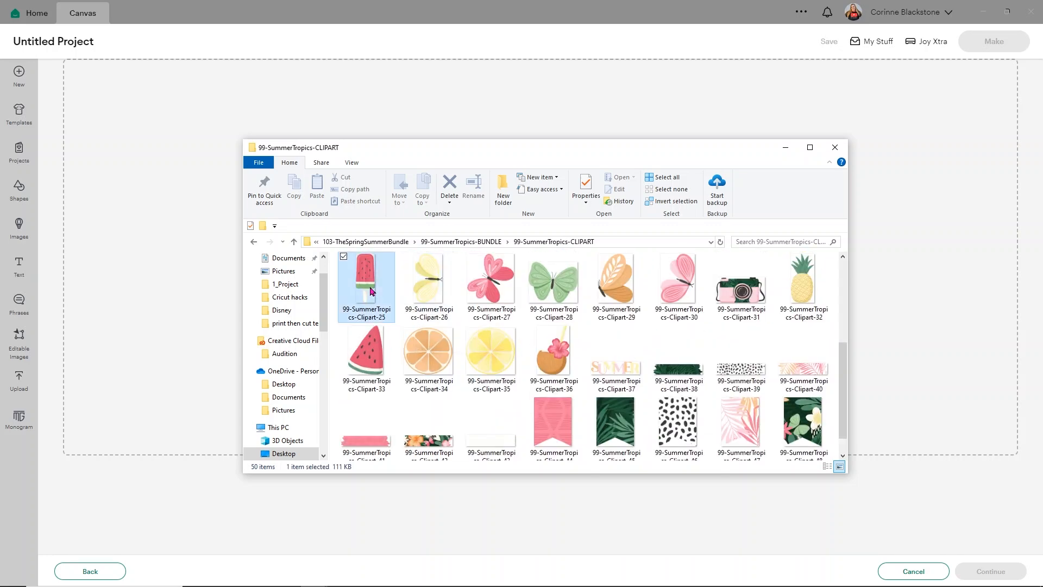
left_click_drag(371, 291, 885, 262)
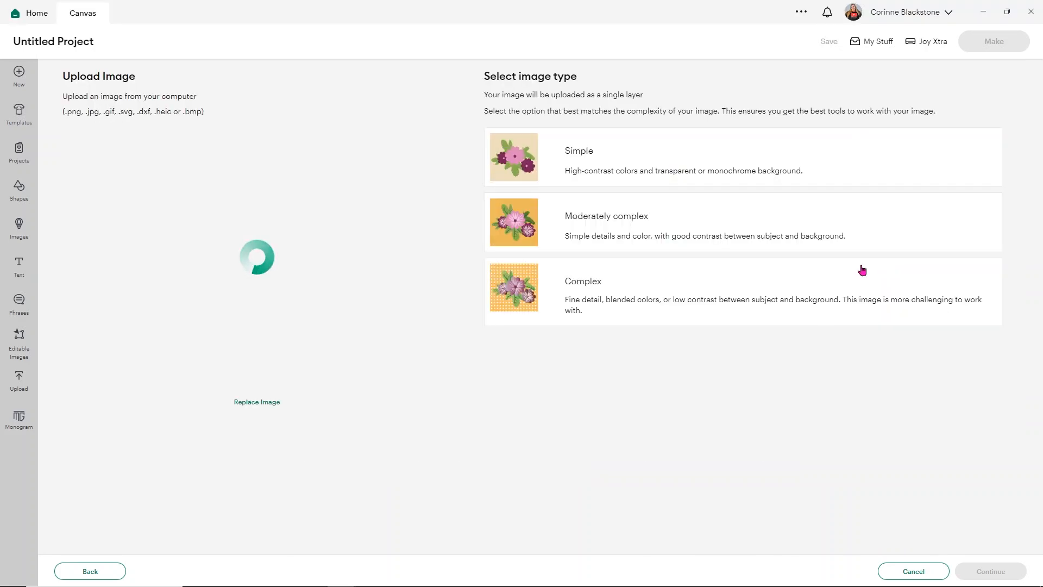
Step: Upload the popsicle as a Complex image without removing anything from it, saved as a Print Then Cut image
left_click(602, 297)
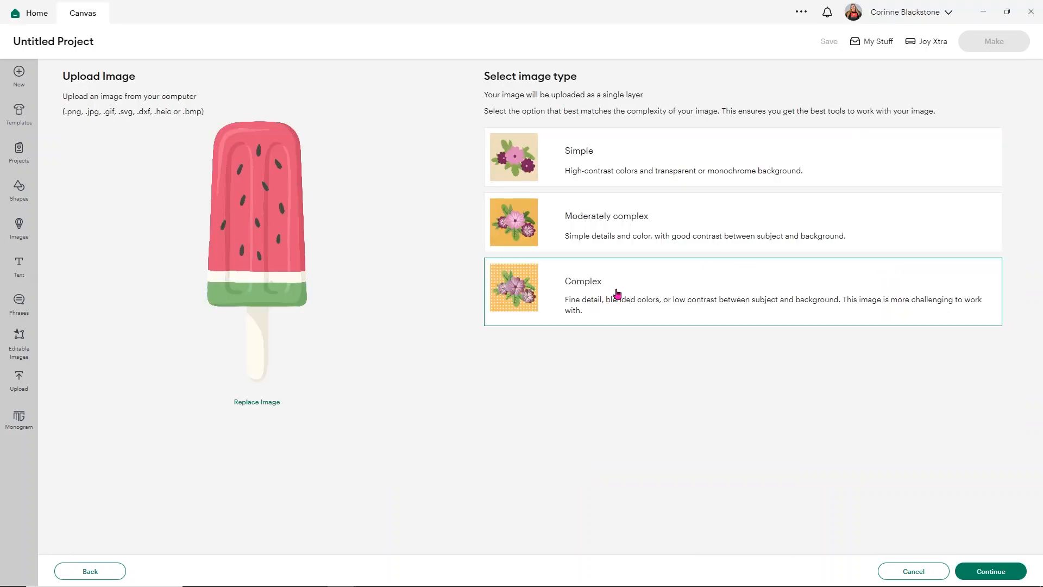
left_click(982, 564)
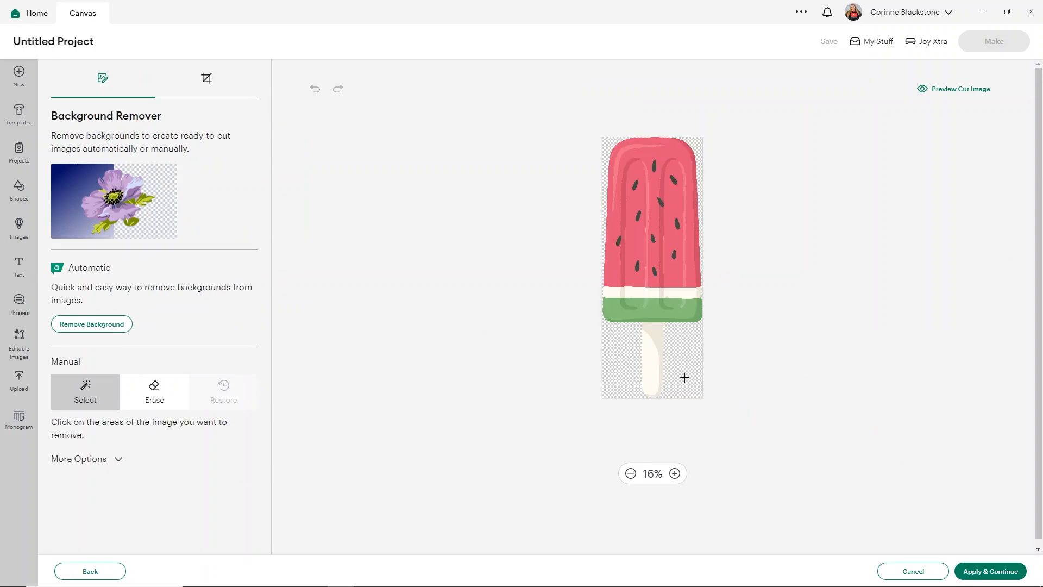
left_click(972, 573)
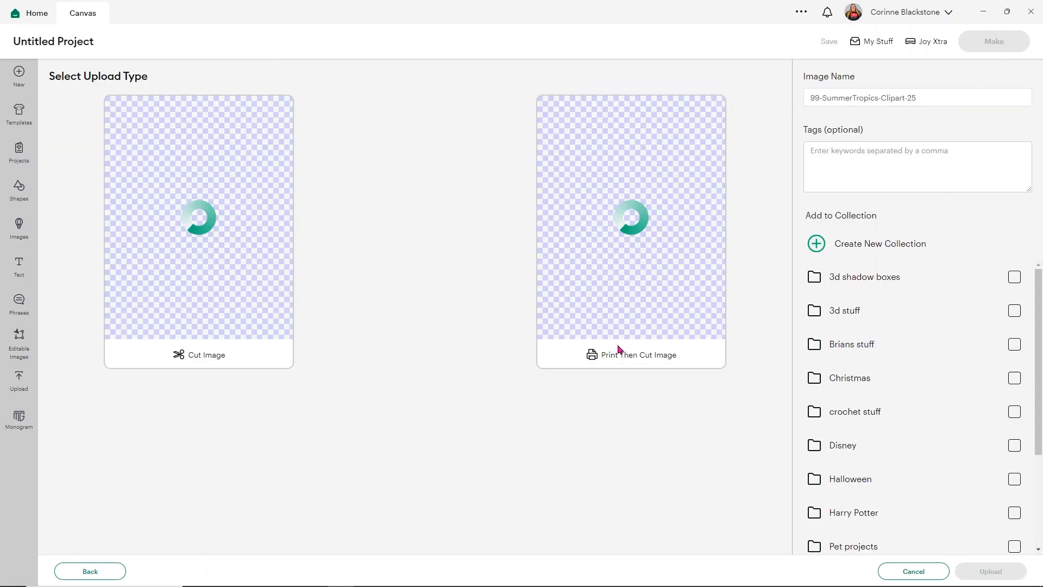
left_click(684, 186)
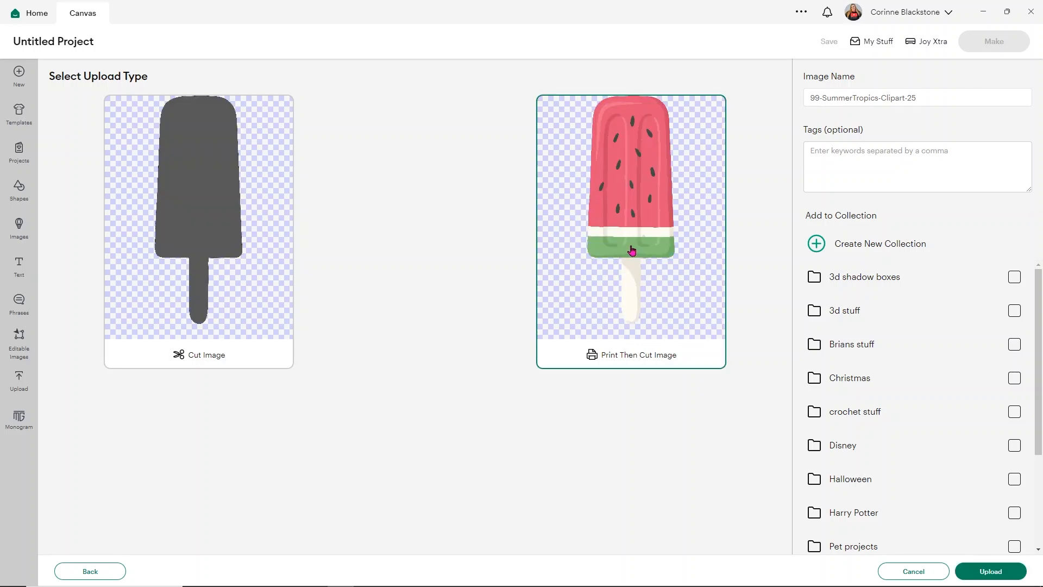
left_click(984, 569)
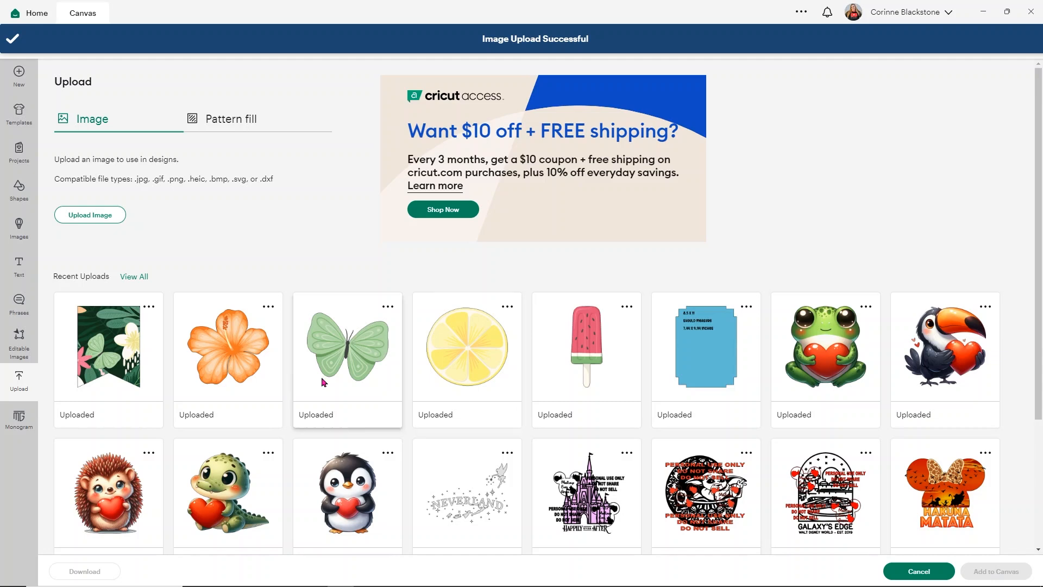
Step: Add the uploaded banner, hibiscus, butterfly, lemon slice and popsicle images to the canvas together
left_click(130, 329)
left_click(233, 348)
left_click(391, 350)
left_click(468, 347)
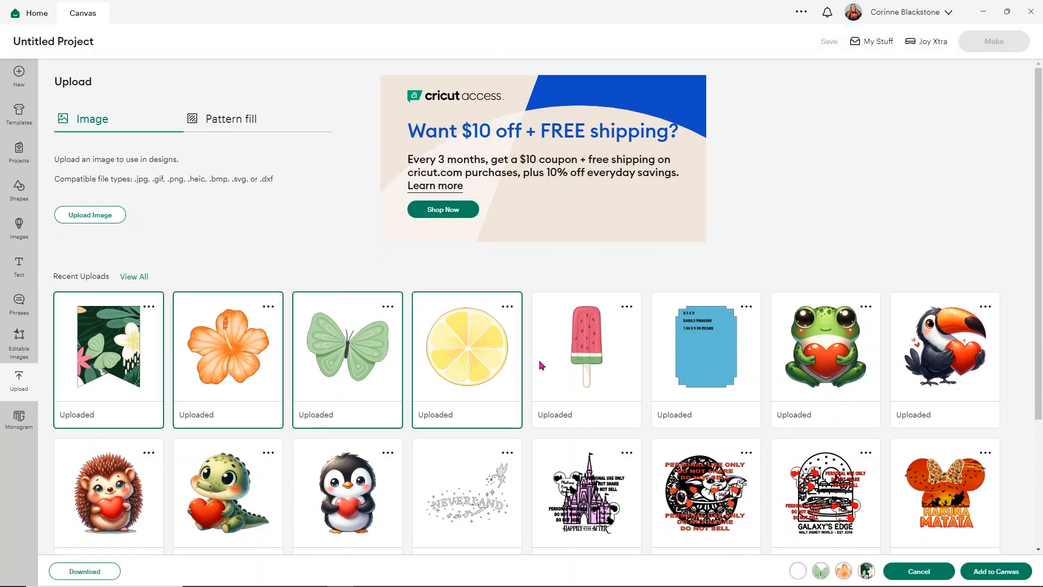
left_click(584, 342)
left_click(980, 577)
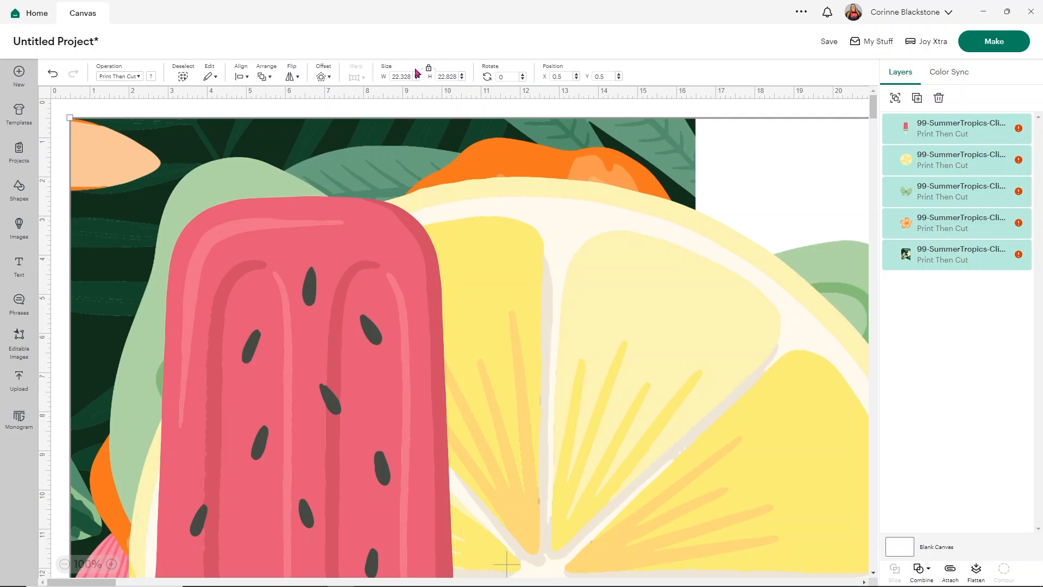
Step: Resize the five selected images together to 5 in wide and move the popsicle away from the overlapping pile
left_click_drag(411, 77, 382, 80)
type("5")
key("Return")
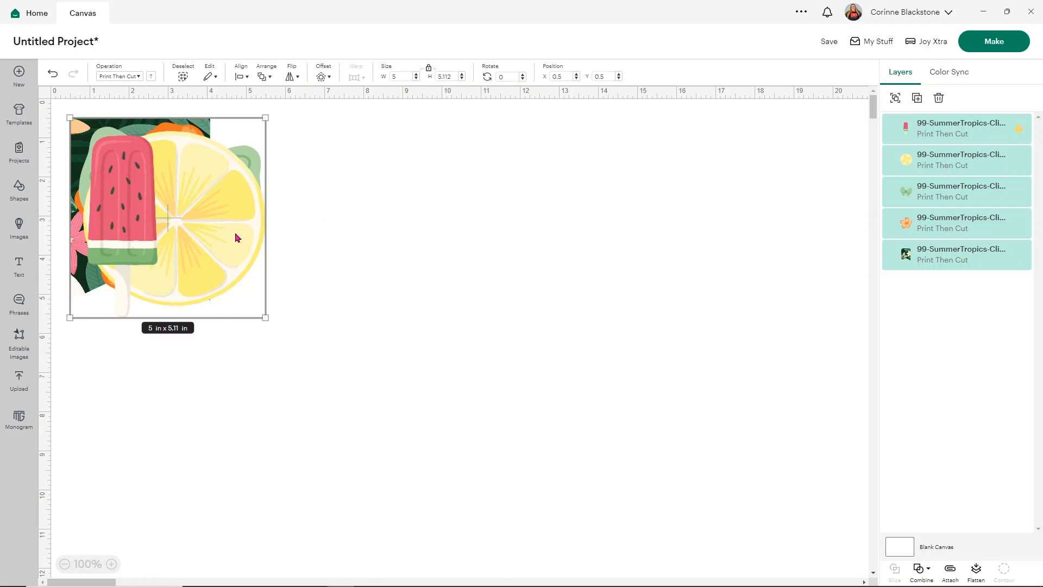
left_click(343, 221)
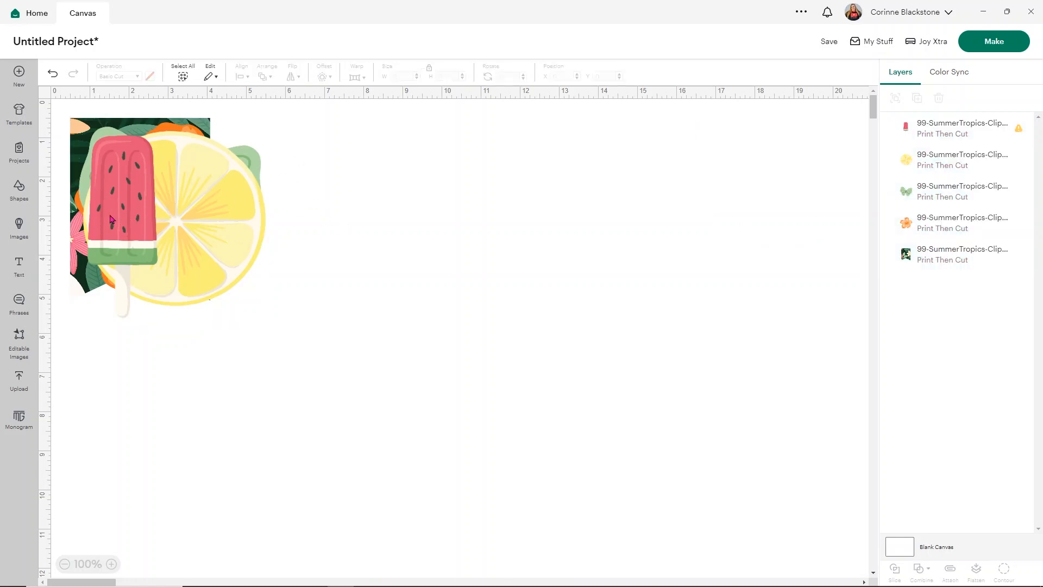
left_click_drag(129, 207, 511, 255)
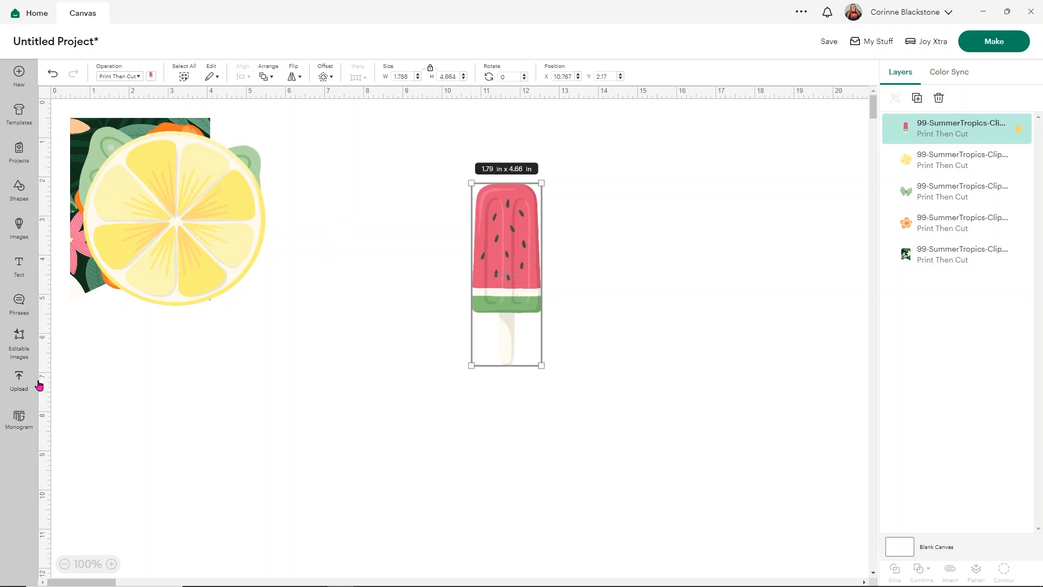
Step: Add the blue letter size template from the recent uploads to the canvas
left_click(22, 381)
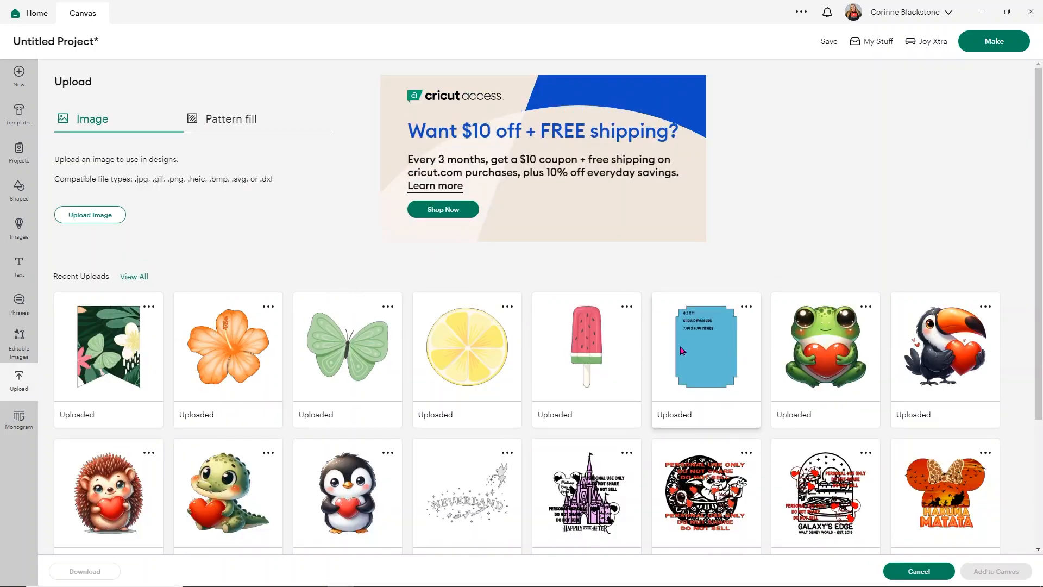
left_click(729, 360)
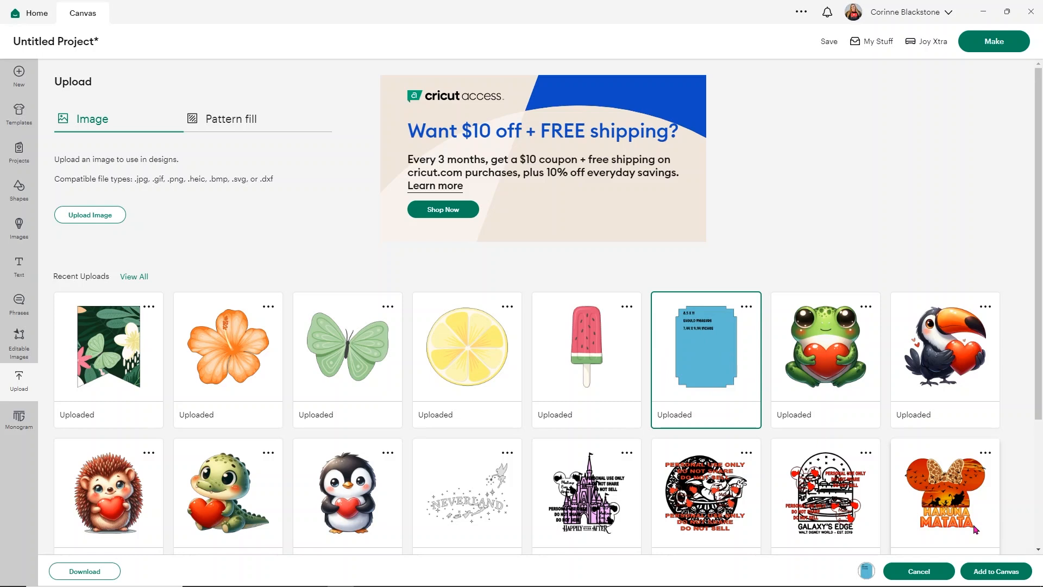
left_click(996, 572)
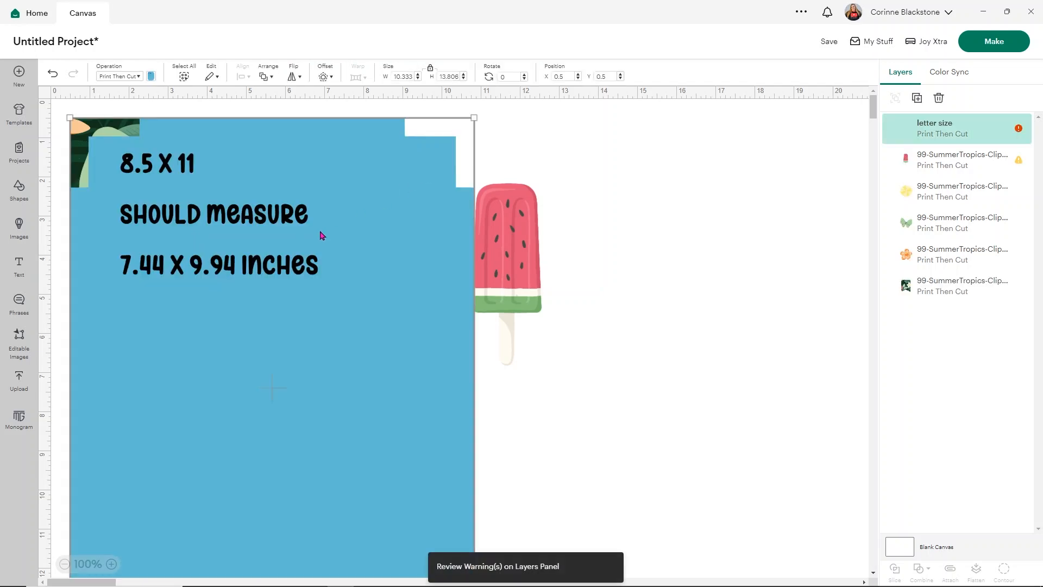
Step: Set the letter size template's width to 7.44 in and send it to the back, behind all the clipart
left_click_drag(280, 260, 331, 252)
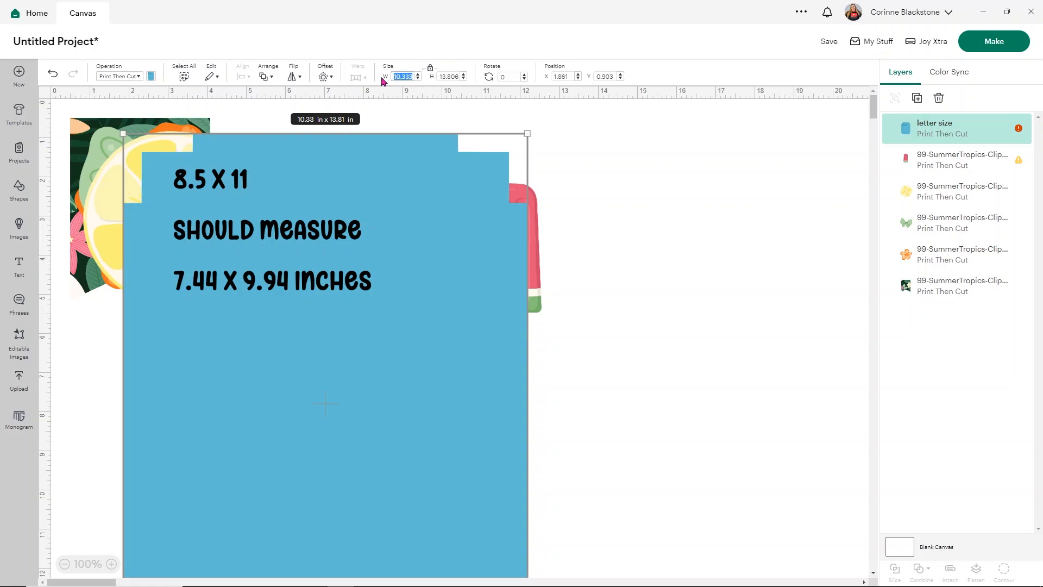
type("44")
key("Return")
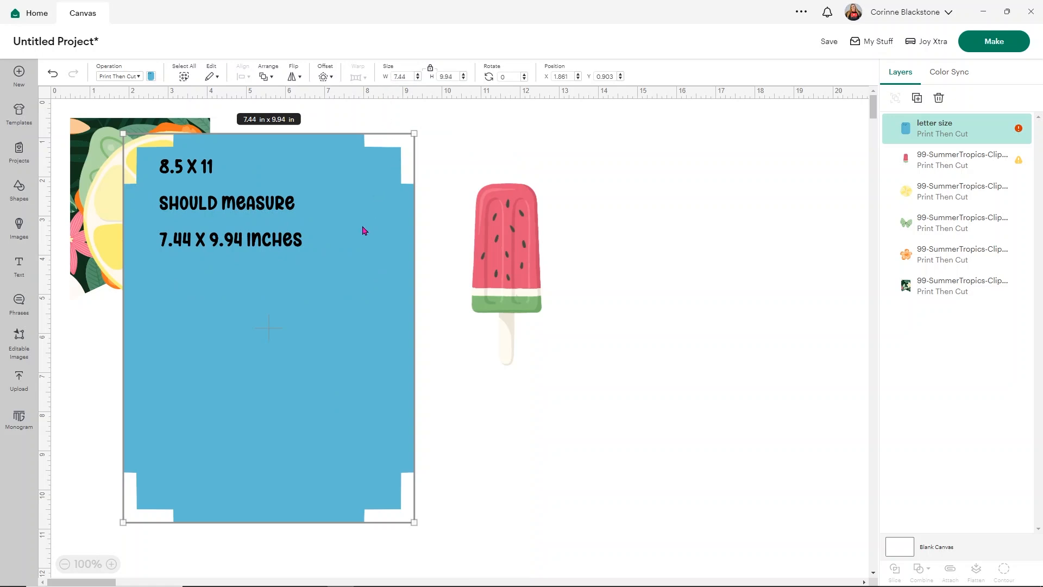
left_click_drag(363, 229, 408, 257)
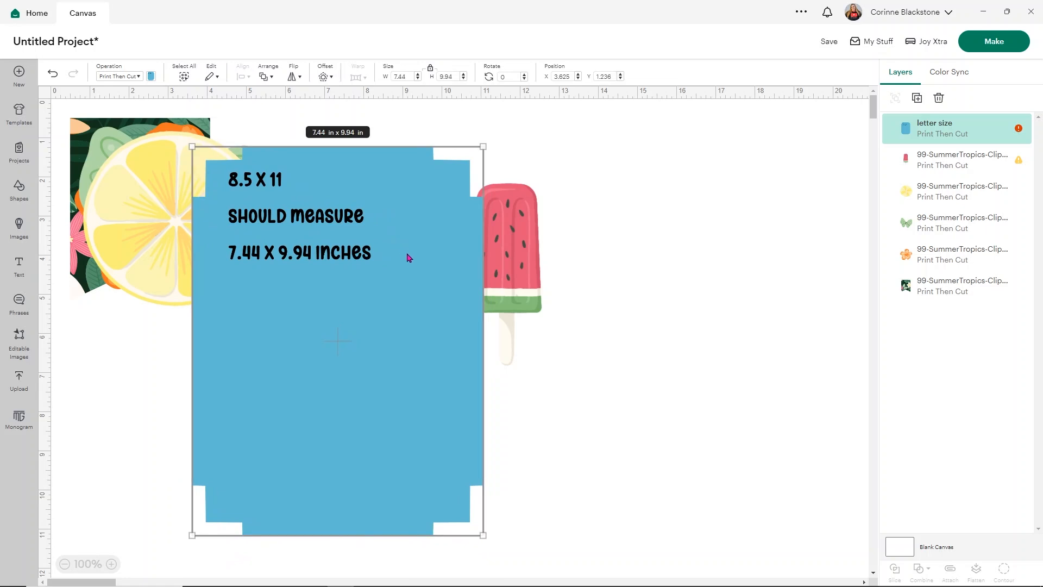
right_click(385, 270)
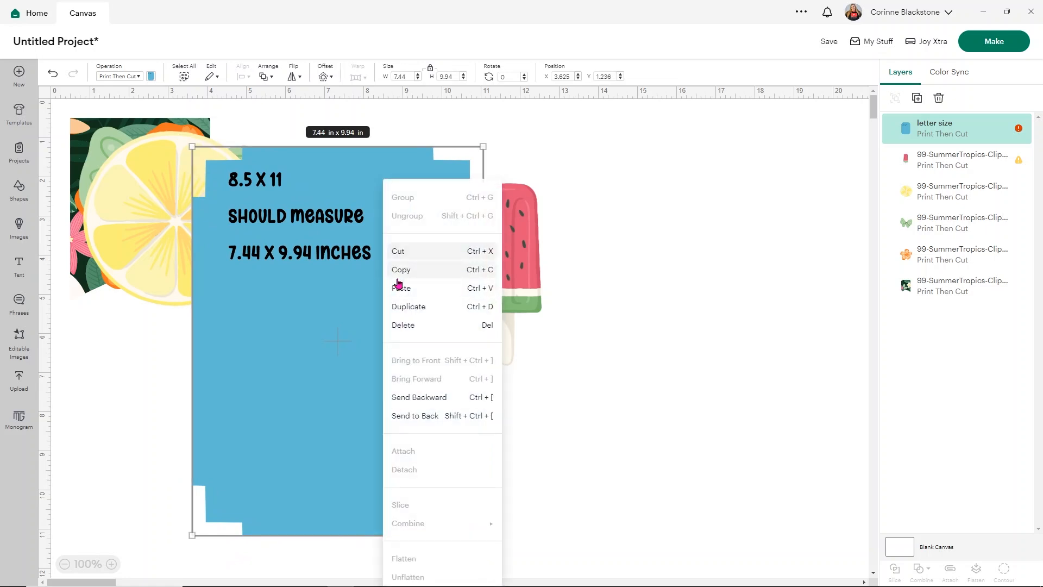
left_click(438, 415)
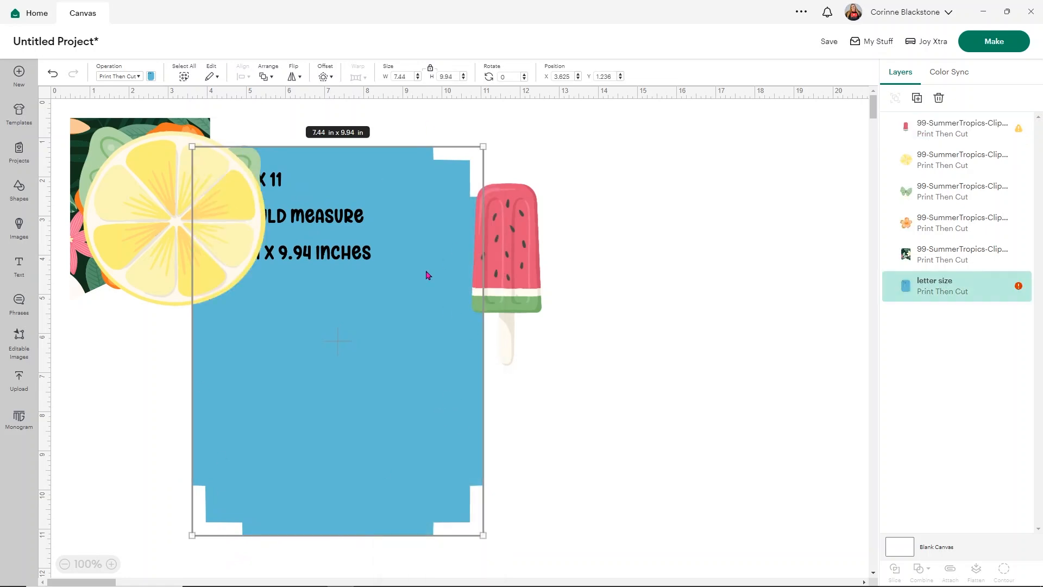
Step: Shrink the lemon slice and place it in the lower-left corner of the letter size template
left_click_drag(164, 251, 293, 401)
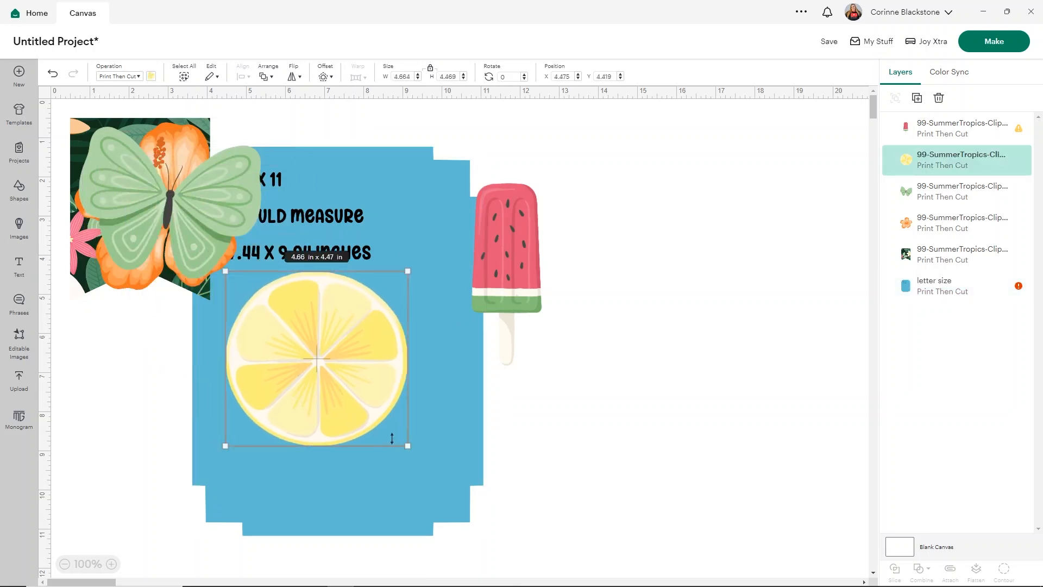
left_click_drag(408, 445, 252, 493)
Step: Move the butterfly onto the template and apply a 0.194 in offset with rounded corners around it
left_click_drag(194, 238, 384, 383)
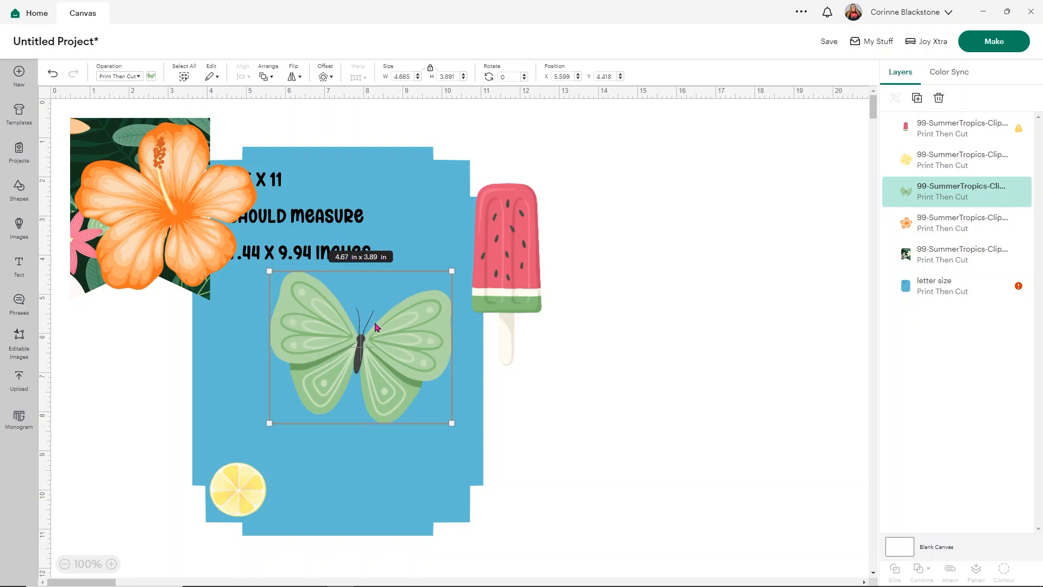
left_click(324, 77)
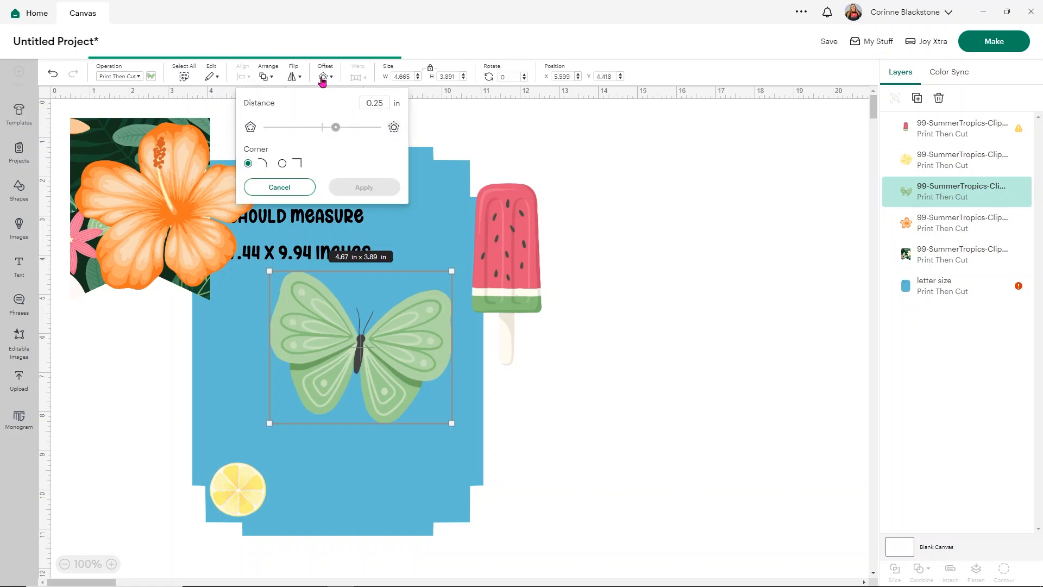
left_click_drag(336, 127, 333, 129)
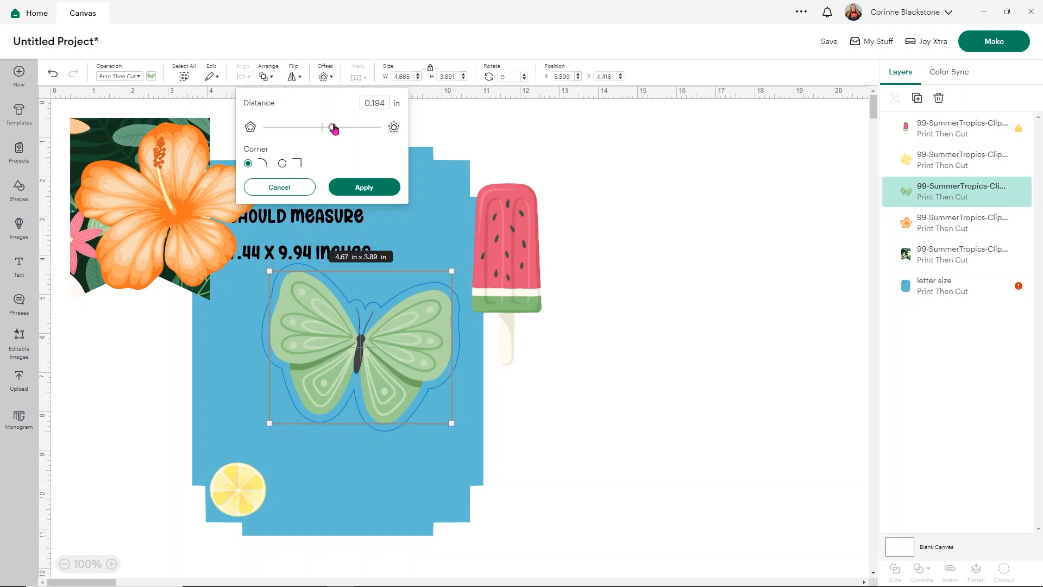
left_click(363, 190)
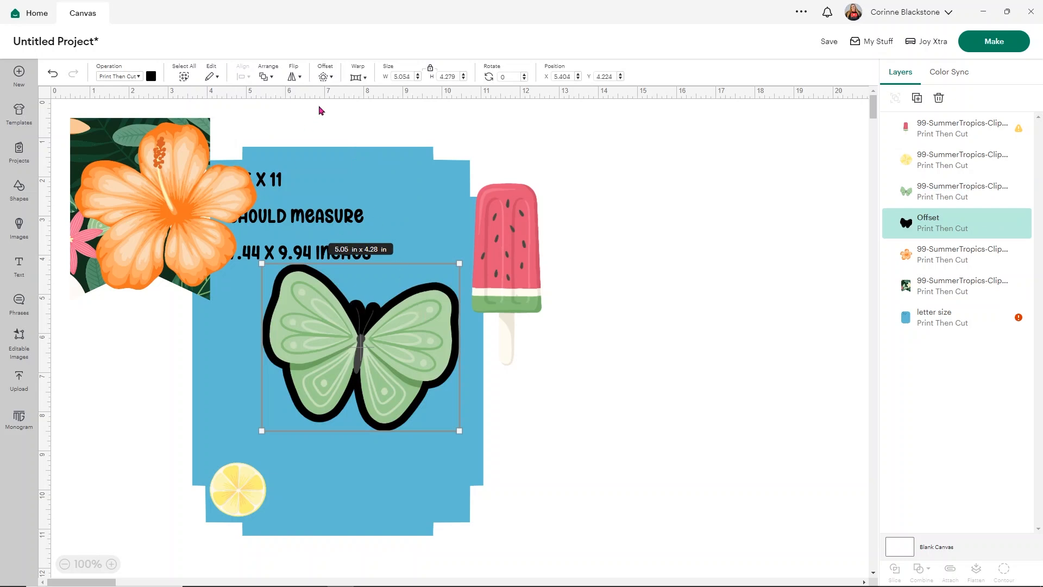
Step: Color the butterfly's offset white and flatten it together with the butterfly
left_click(151, 77)
left_click(162, 203)
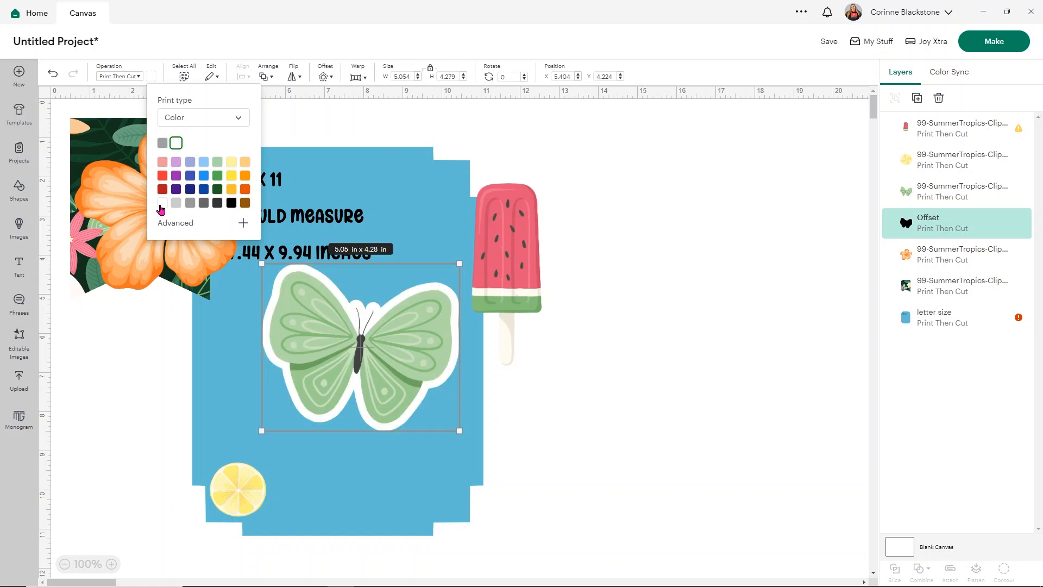
left_click(929, 235)
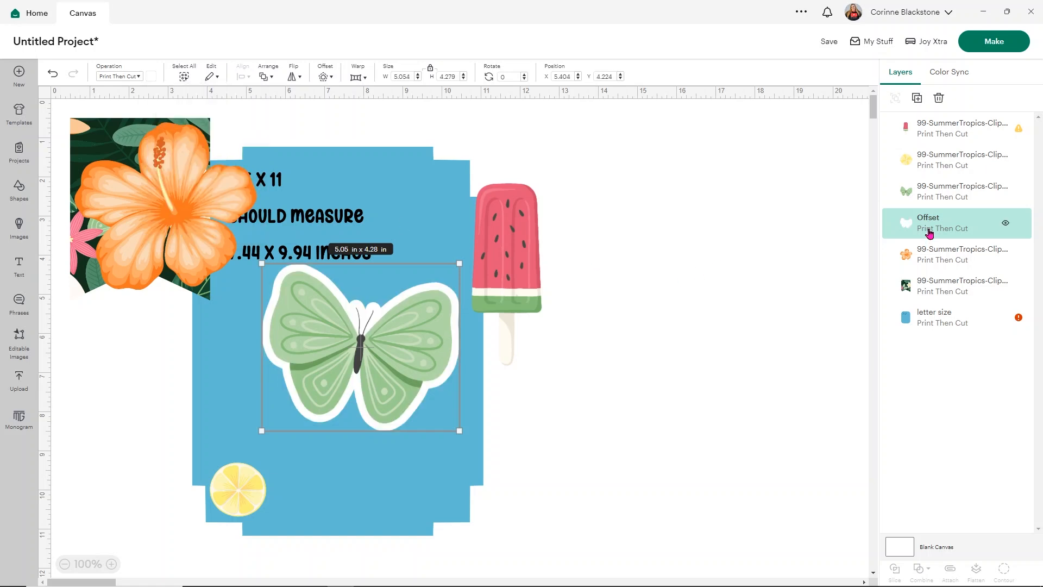
left_click(926, 207, "shift")
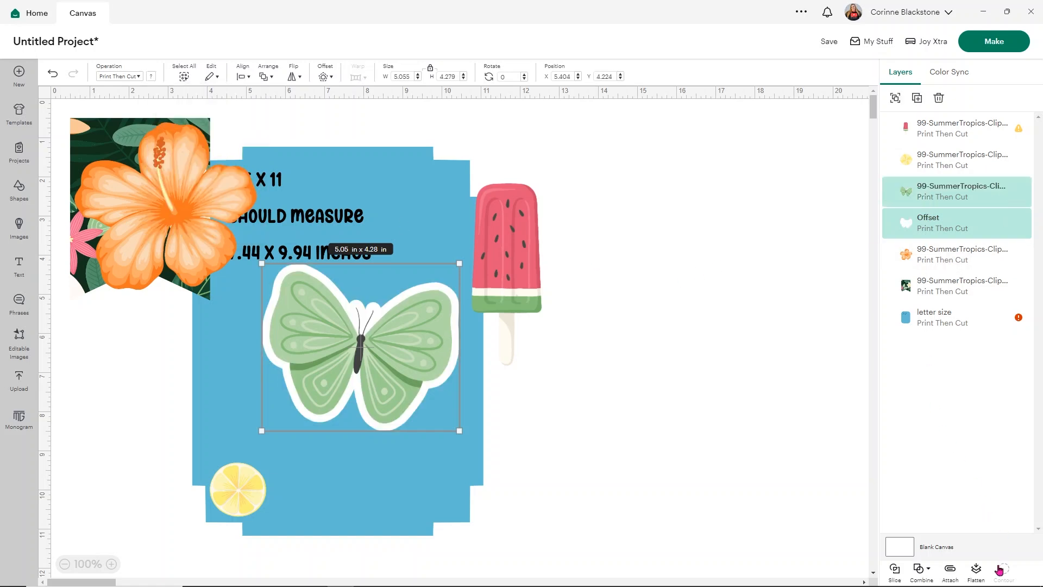
left_click(976, 569)
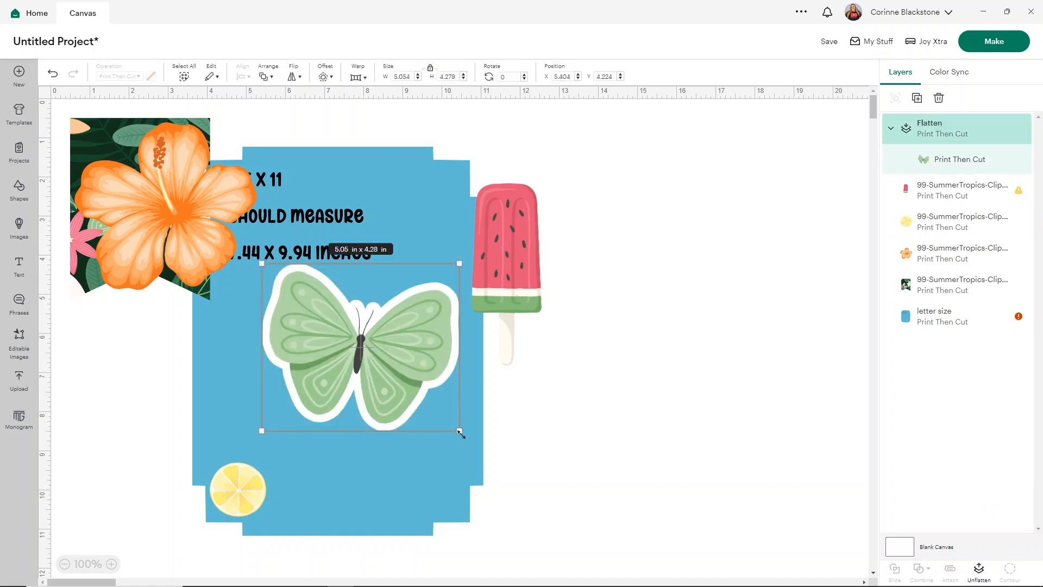
Step: Shrink the flattened butterfly to about 1.69 x 1.43 in and place it beside the lemon slice
left_click_drag(453, 421, 351, 339)
left_click_drag(318, 305, 320, 516)
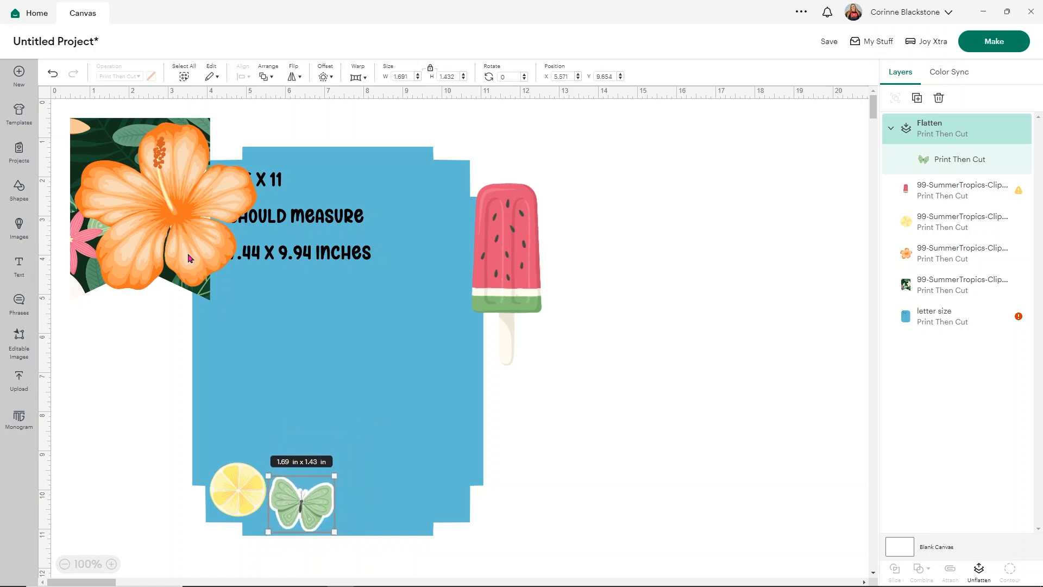
Step: Set the patterned banner aside on the empty canvas and start an Offset on the hibiscus over the template
left_click(173, 234)
left_click_drag(174, 235, 342, 275)
left_click_drag(126, 221, 669, 302)
left_click_drag(385, 248, 355, 274)
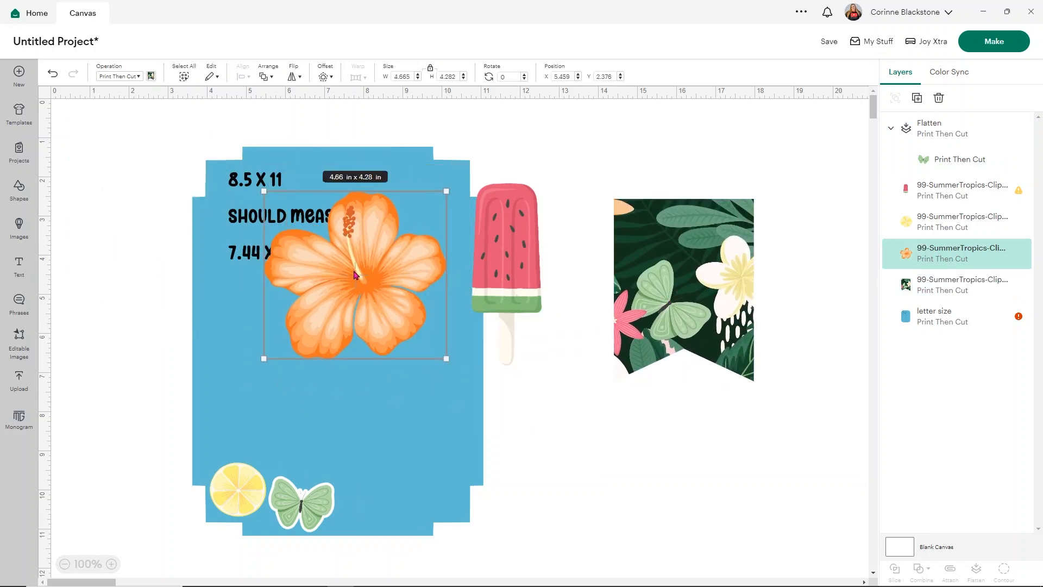
left_click(324, 76)
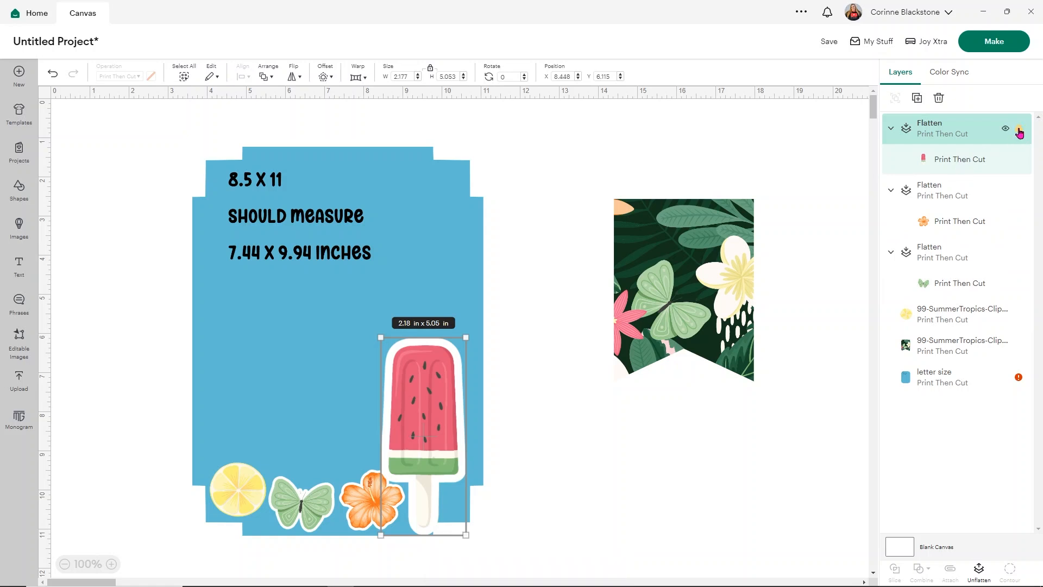
Step: Hide the letter size template layer and flatten all the sticker images into one Print Then Cut layer
mouse_move(1020, 132)
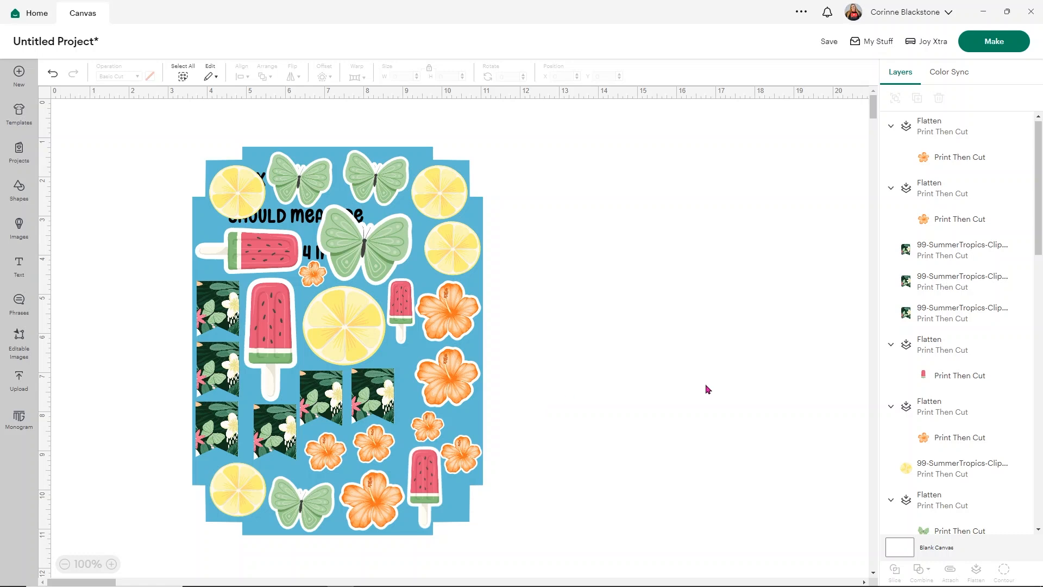
scroll(1042, 277, "down", 1)
left_click_drag(1042, 277, 1042, 539)
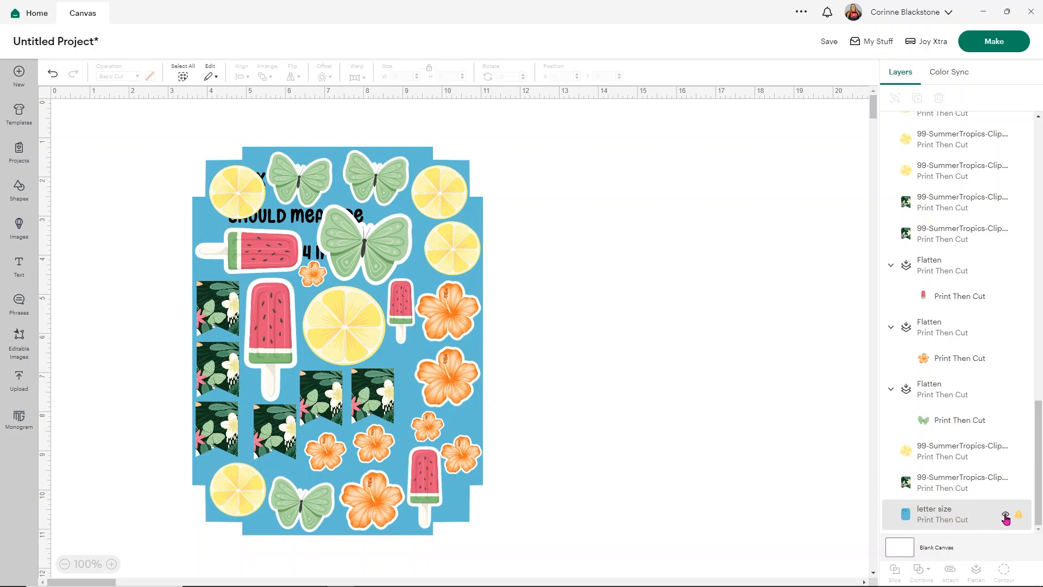
left_click(1006, 515)
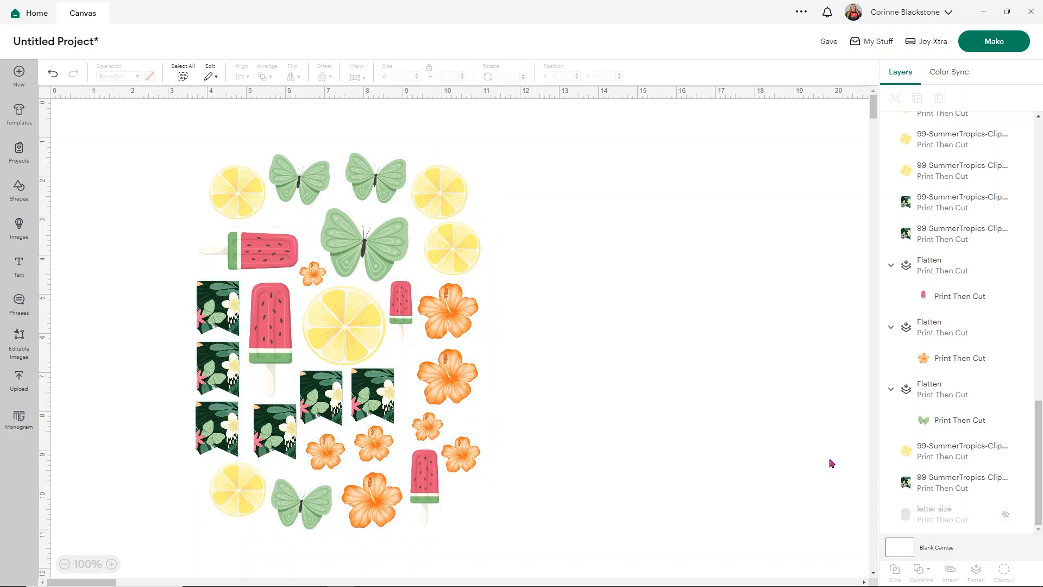
left_click_drag(126, 137, 593, 534)
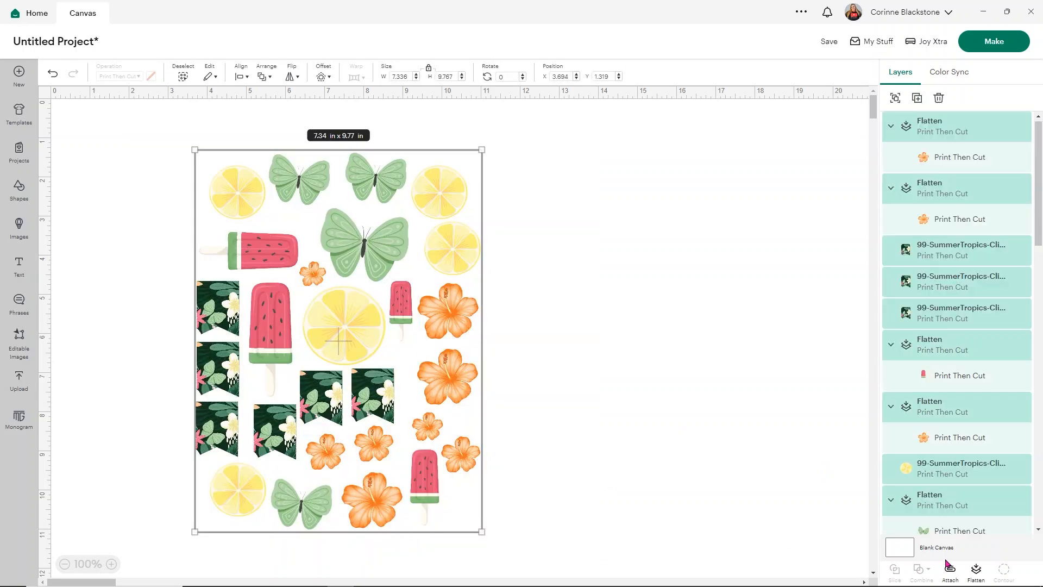
left_click(976, 570)
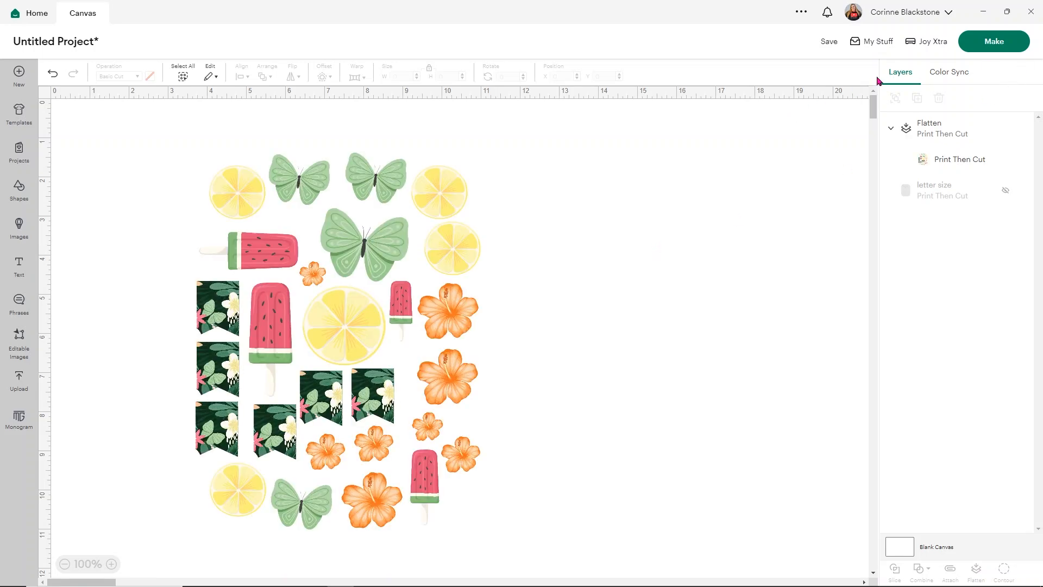
Step: Save the project as "summer stickers" in the Stickers collection
left_click(829, 46)
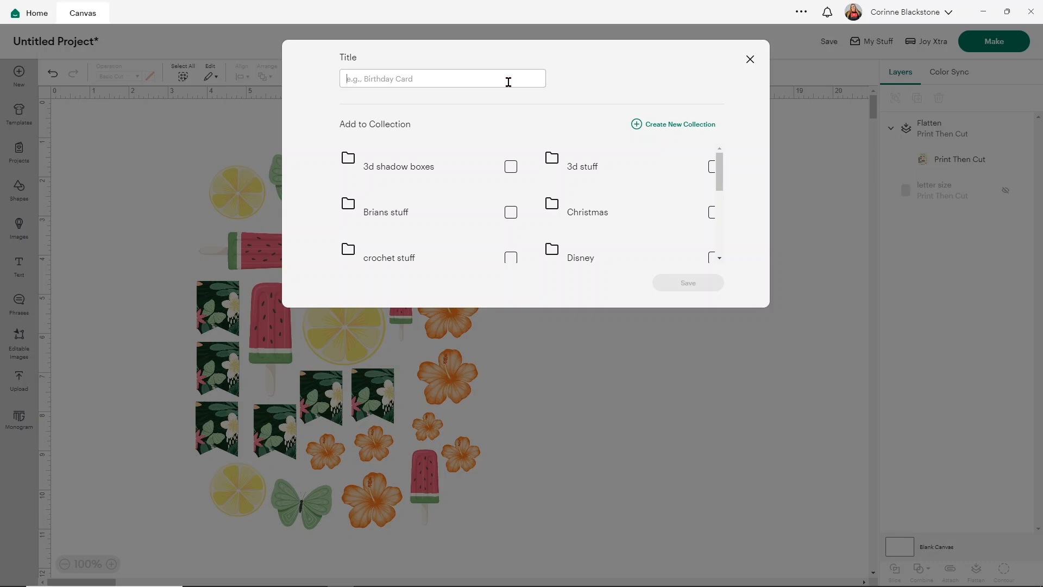
type("summer stickers")
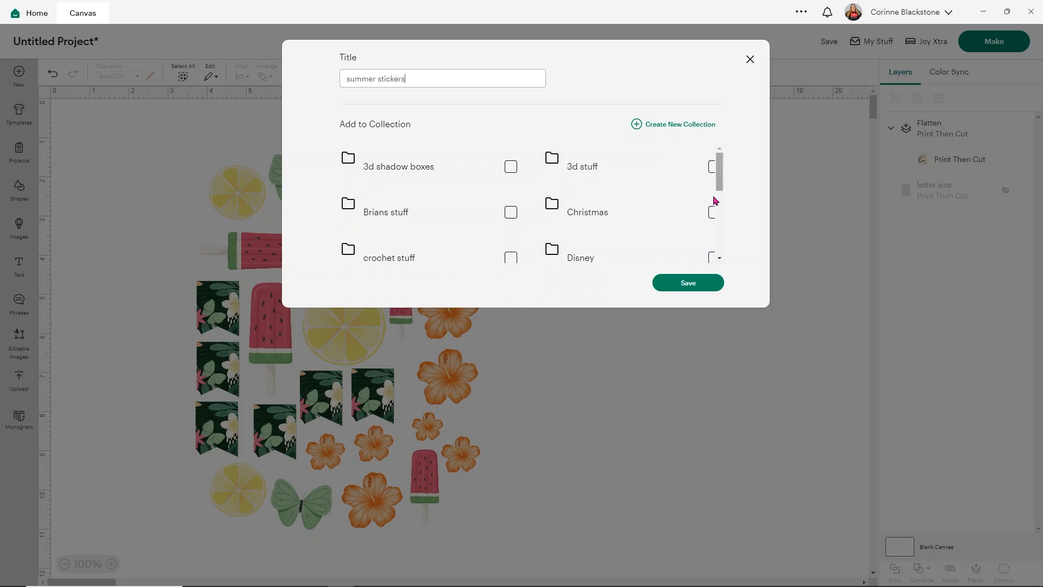
left_click_drag(716, 179, 736, 236)
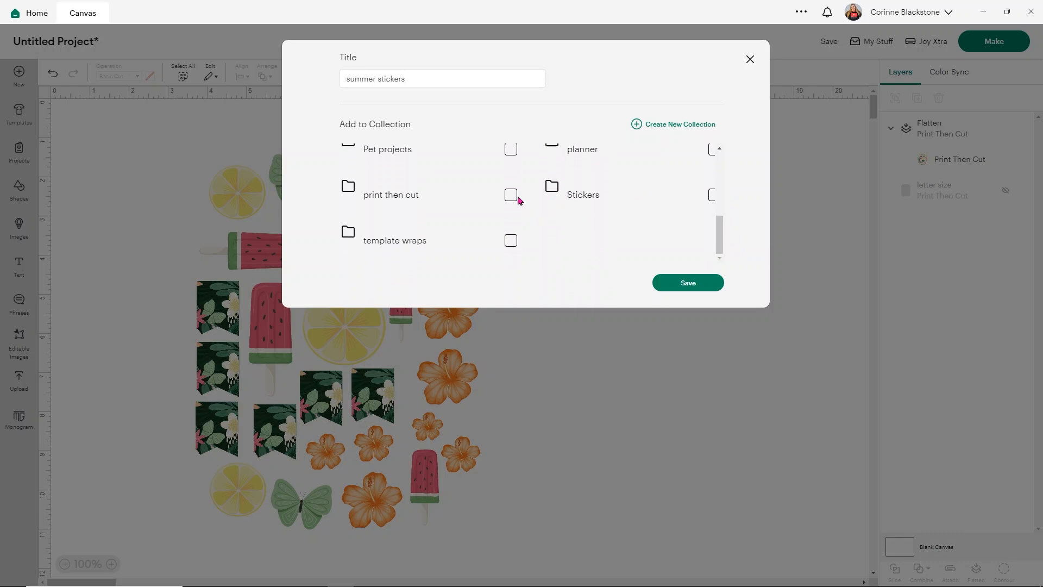
left_click(711, 196)
left_click(689, 282)
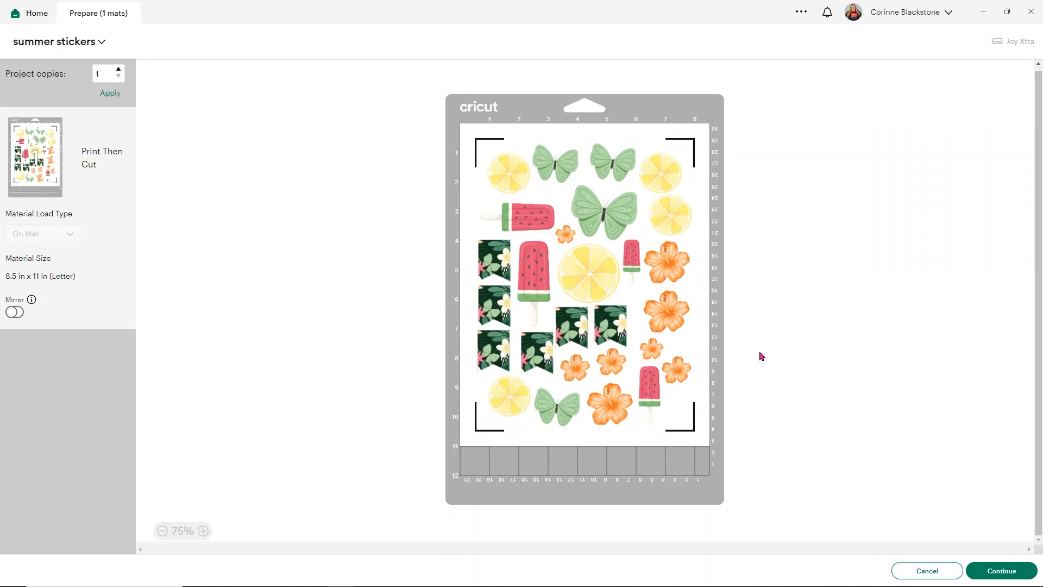
Step: Continue from the mat preview to print setup, enable Use System Dialog, and send the sheet to the system print dialog
left_click(985, 571)
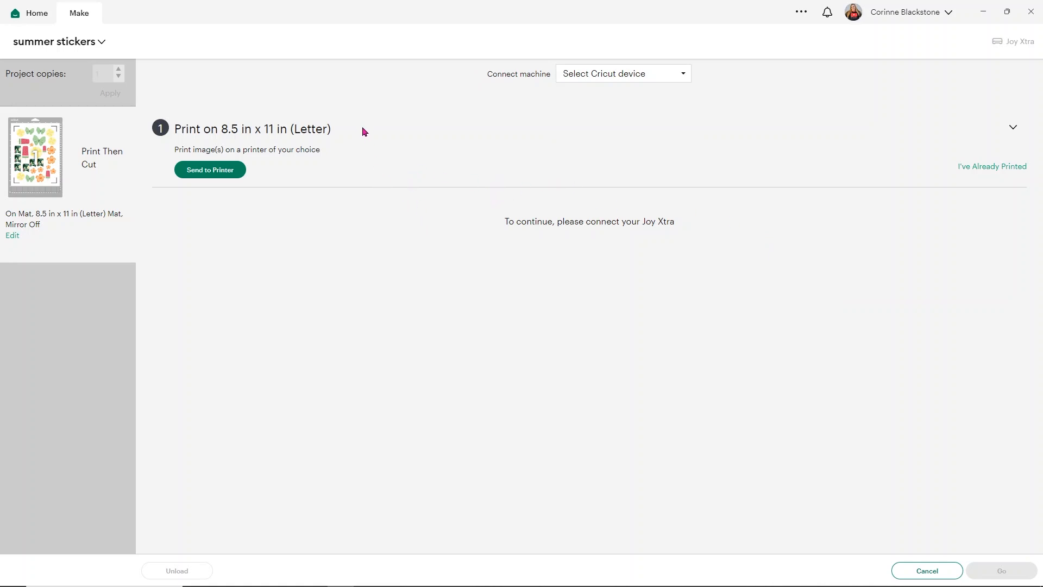
left_click(229, 172)
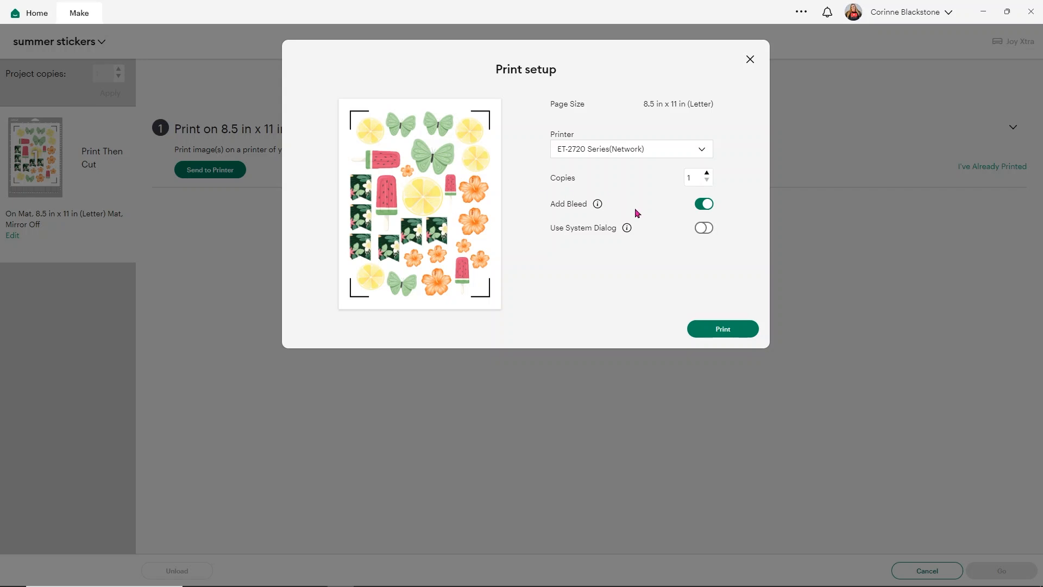
left_click(705, 228)
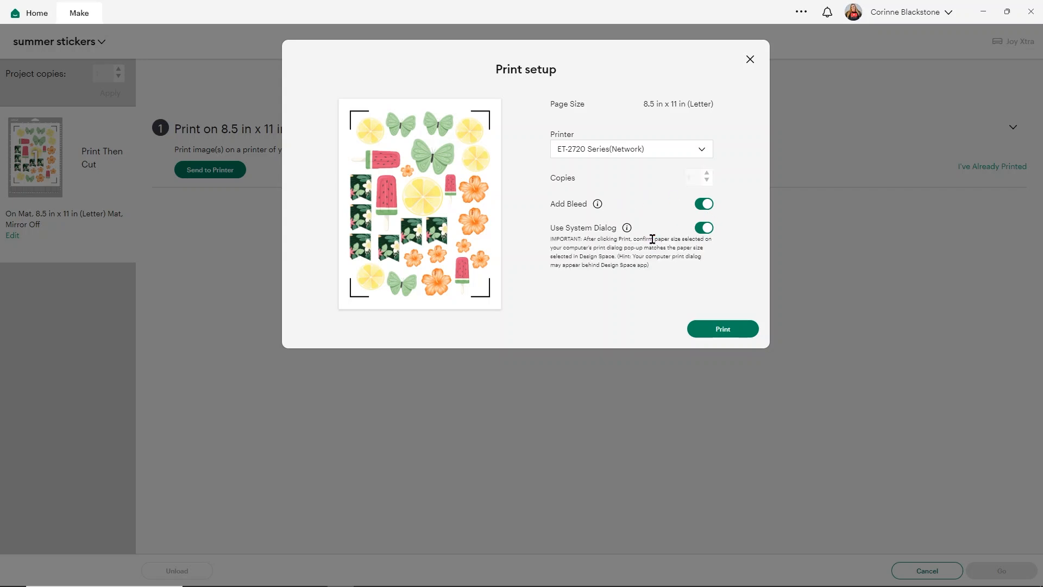
left_click(723, 327)
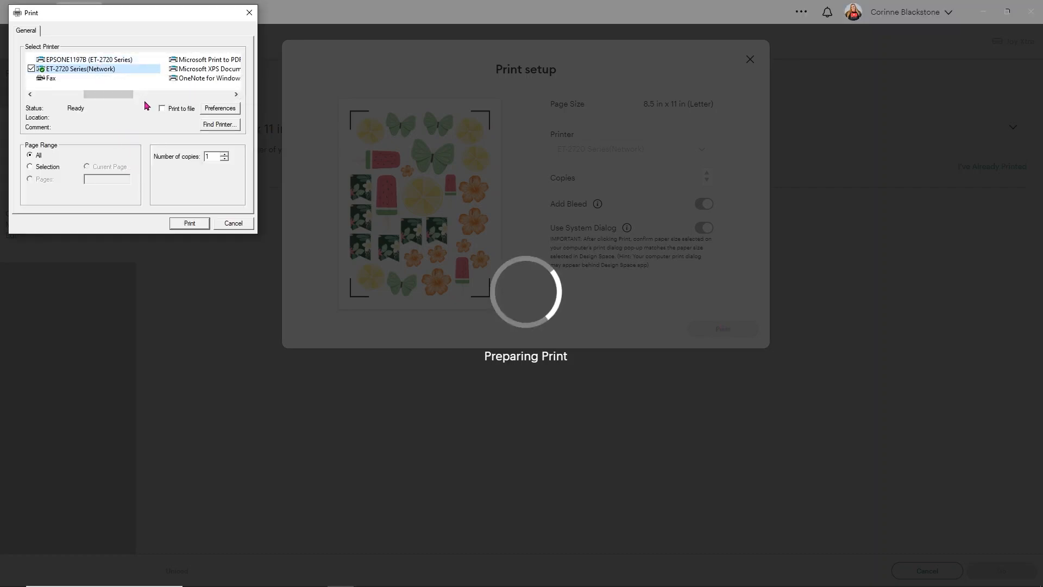
Step: In the ET-2720 printer's preferences, set the paper type to Premium Presentation Paper Matte and the quality to High
left_click(217, 108)
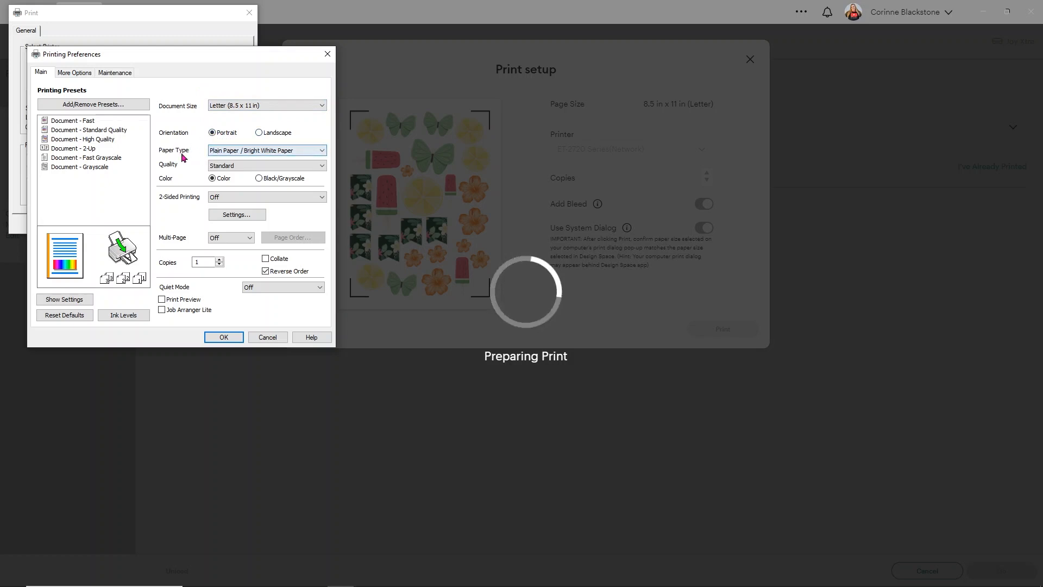
left_click(224, 152)
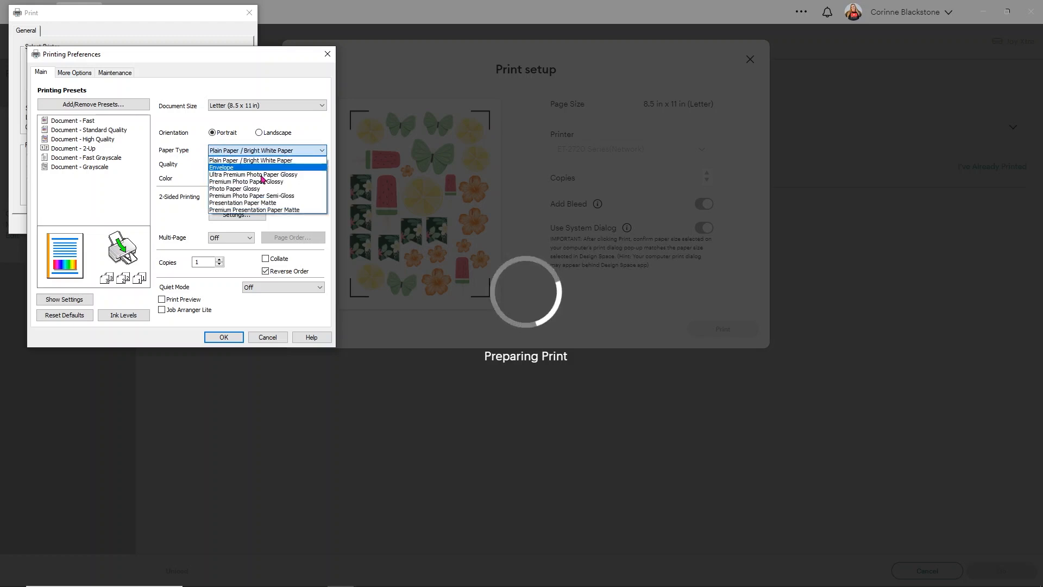
left_click(281, 210)
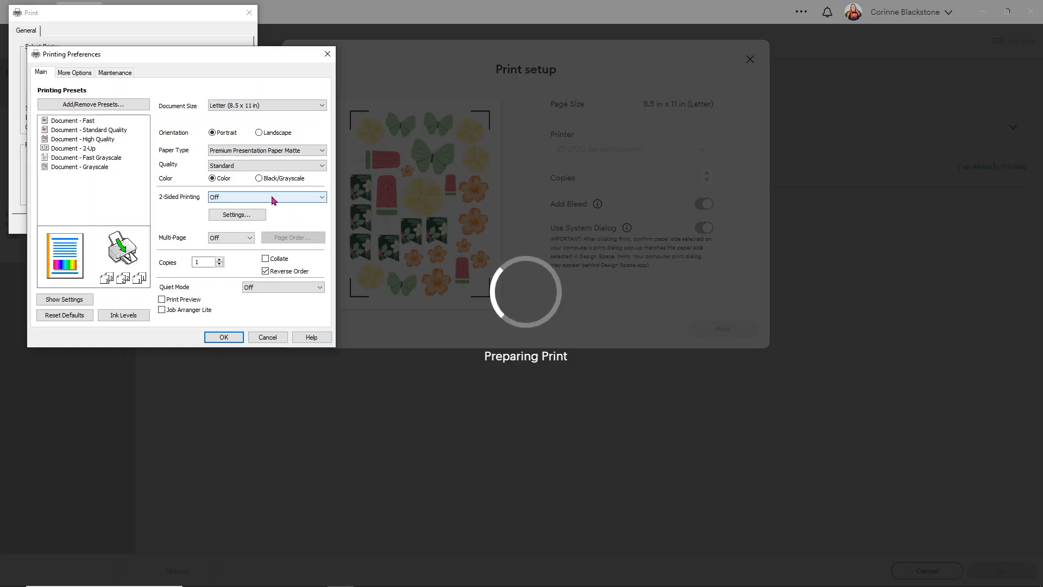
left_click(237, 167)
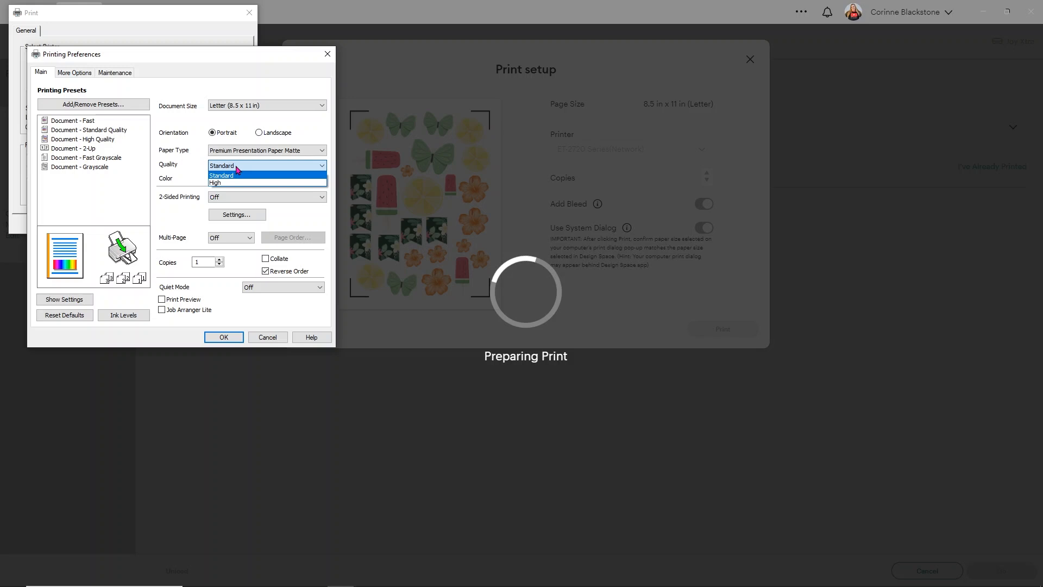
left_click(237, 183)
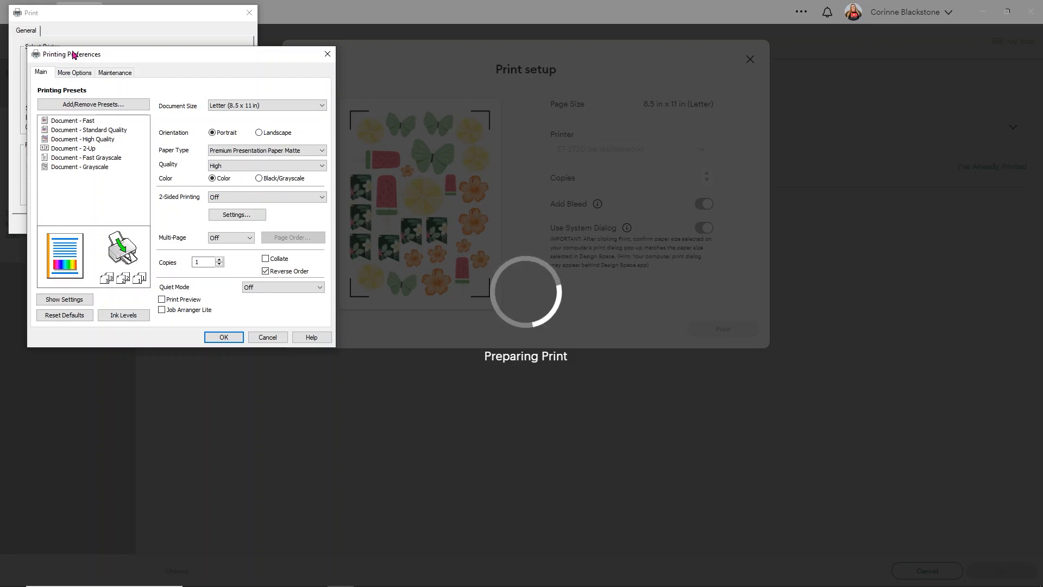
Step: Turn off High Speed in the printer's additional settings and accept the printing preferences
left_click(81, 75)
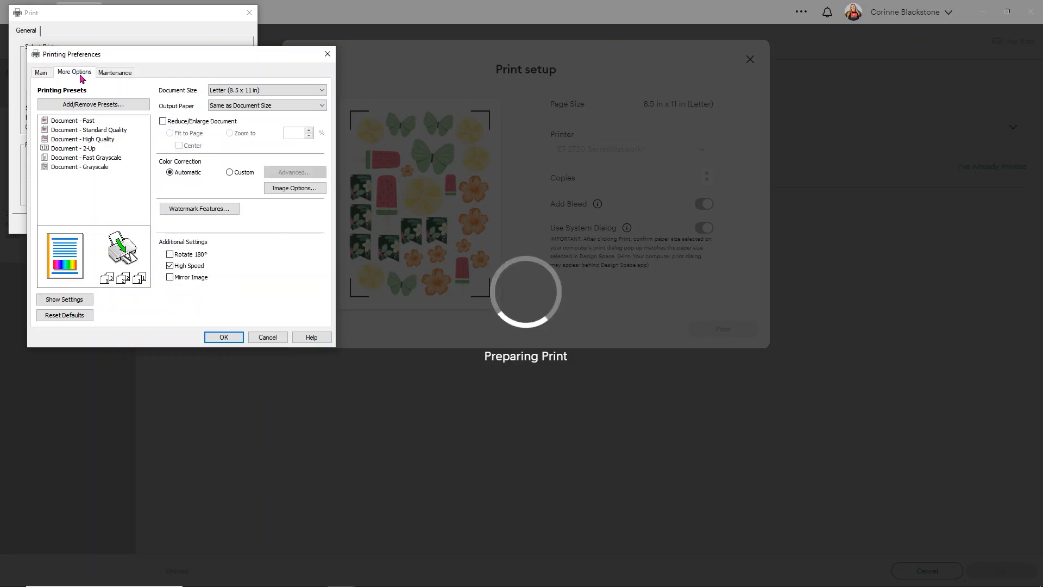
left_click(171, 267)
left_click(222, 336)
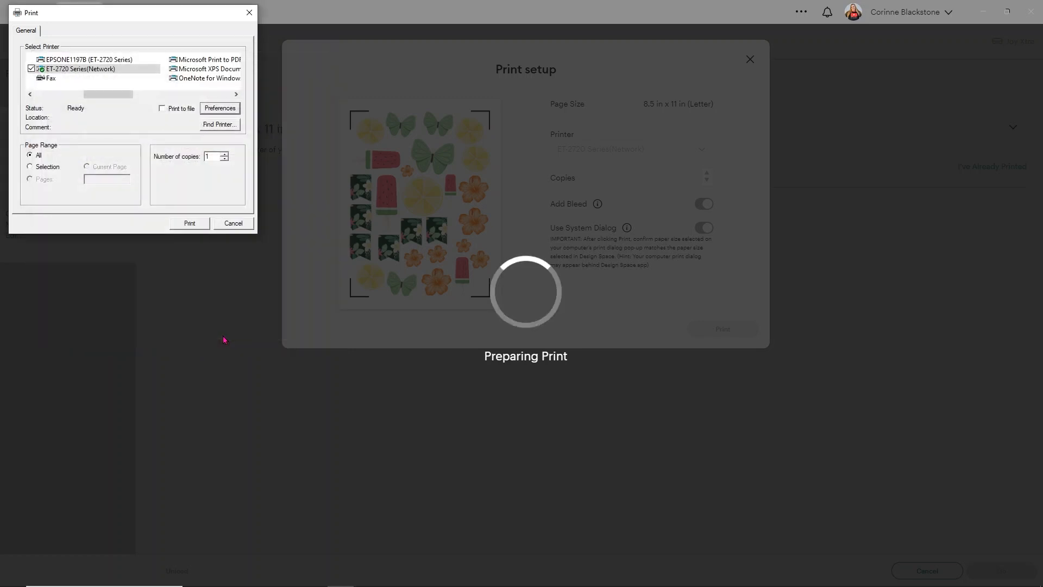